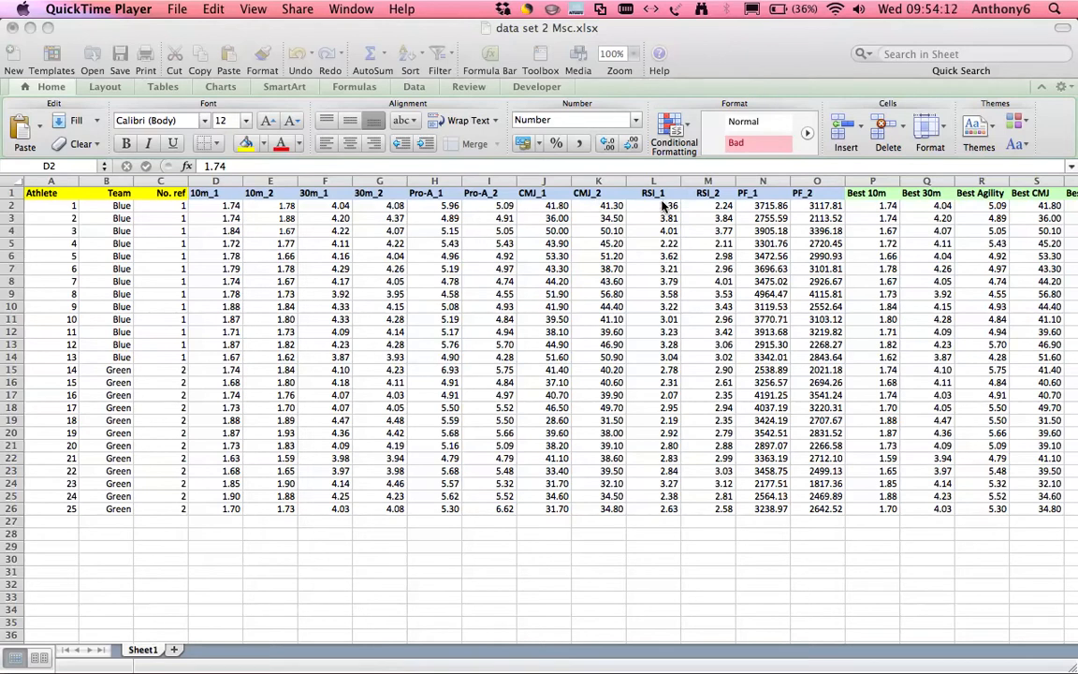
Switch to the empty Untitled2 dataset in SPSS Statistics and define a first variable named Team.
{"action": "mouse_move", "coordinate": [1076, 671]}
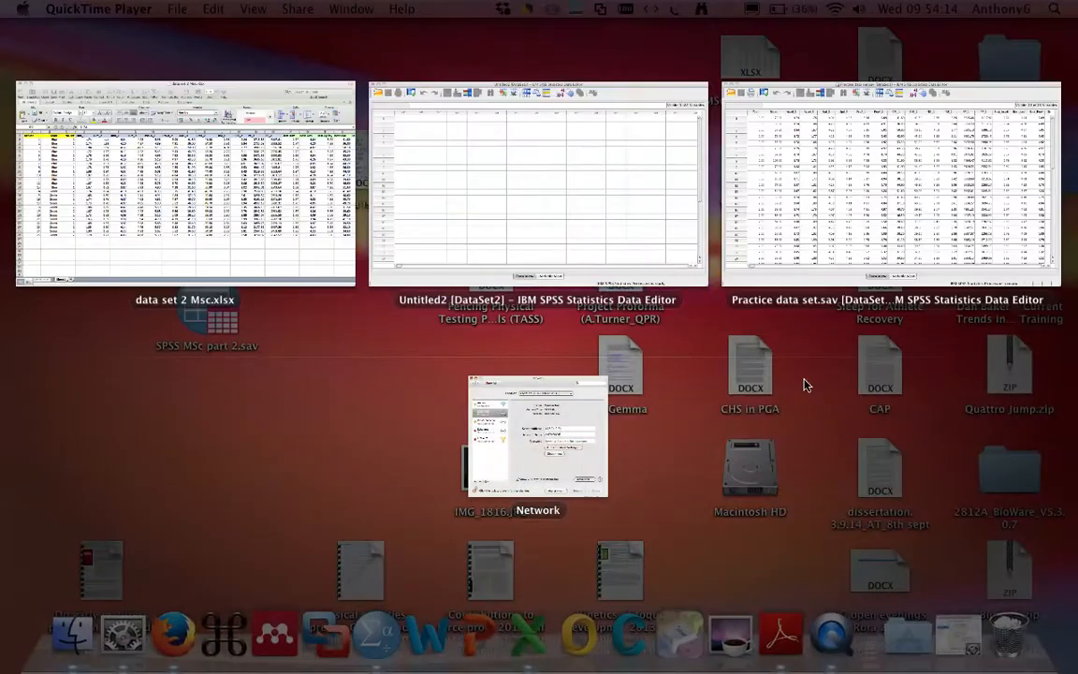
{"action": "left_click", "coordinate": [550, 204]}
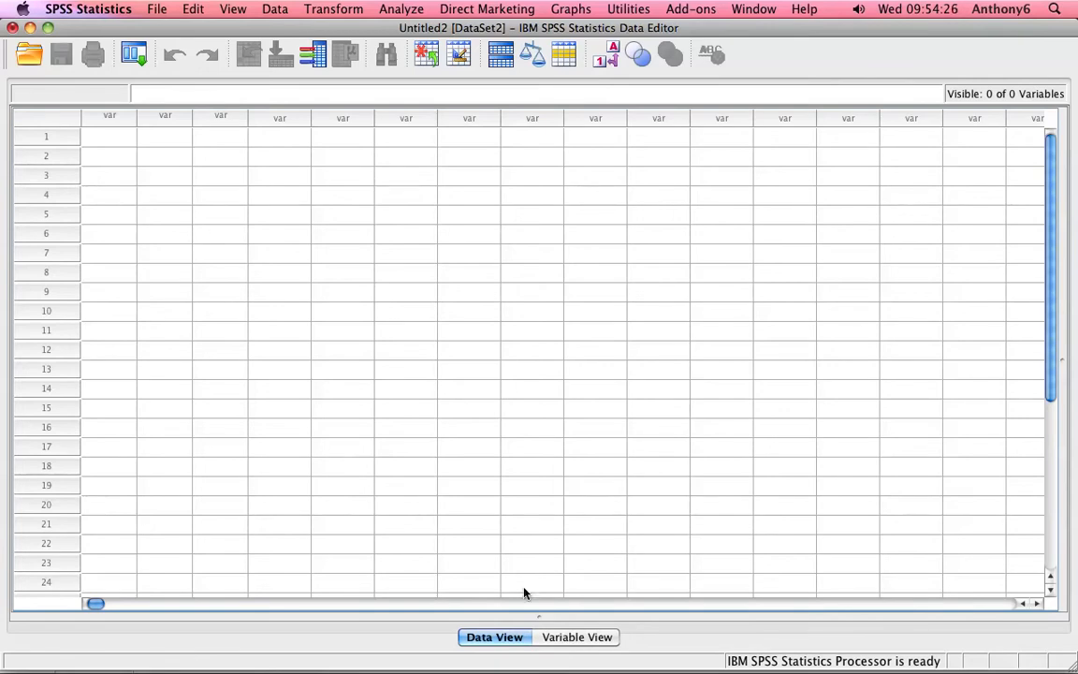
{"action": "left_click", "coordinate": [574, 637]}
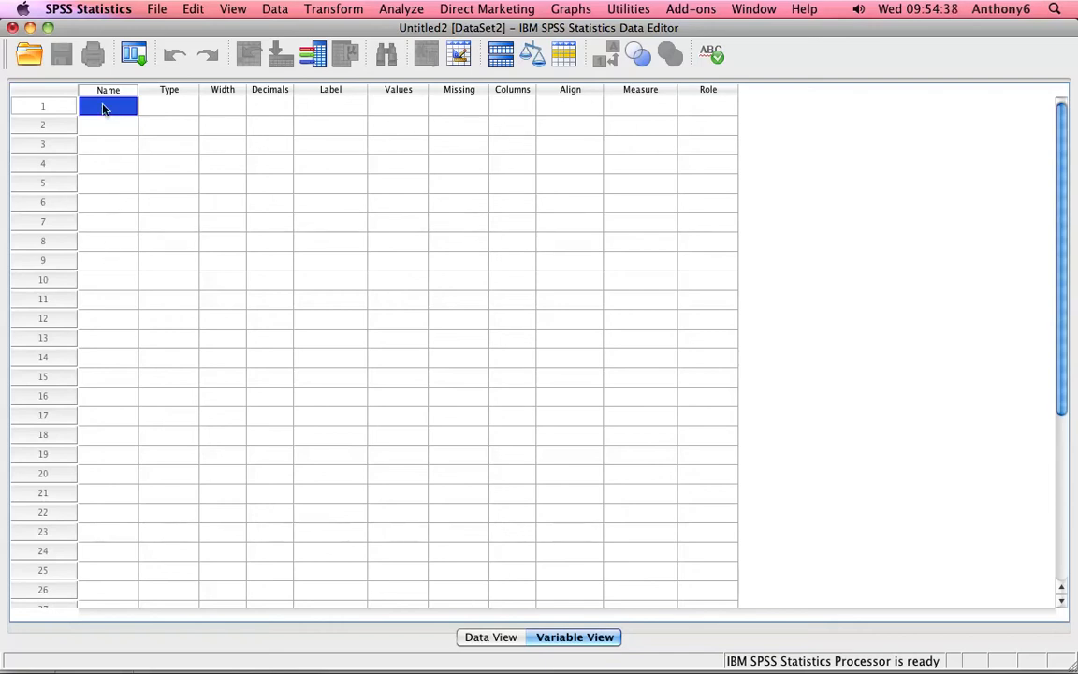
{"action": "type", "text": "Team"}
{"action": "left_click", "coordinate": [102, 130]}
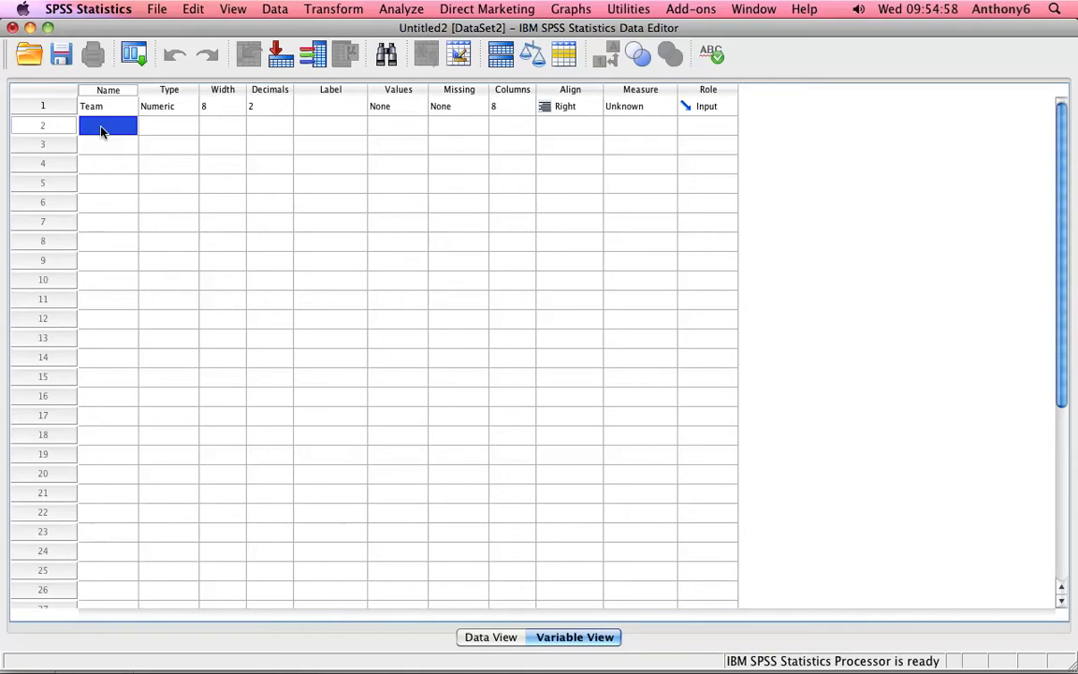
Define two more variables below Team, named Accel_10m_1 and Accel_10m_2.
{"action": "type", "text": "Accel_"}
{"action": "type", "text": "10m_1"}
{"action": "left_click", "coordinate": [101, 148]}
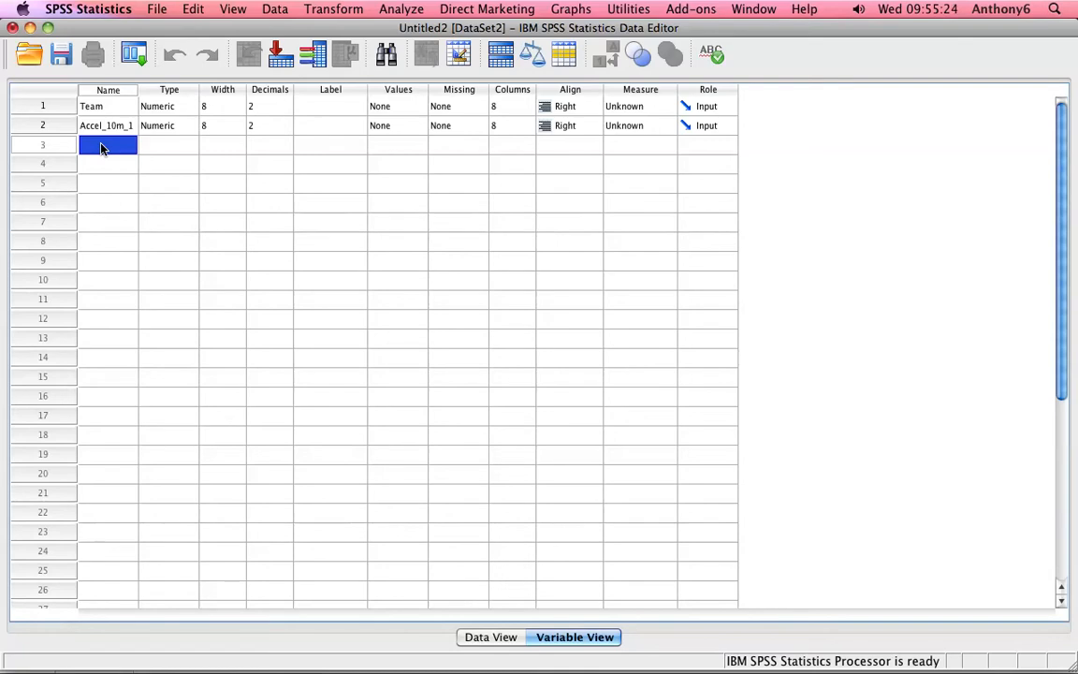
{"action": "type", "text": "Accel_10m_2"}
{"action": "key", "text": "Return"}
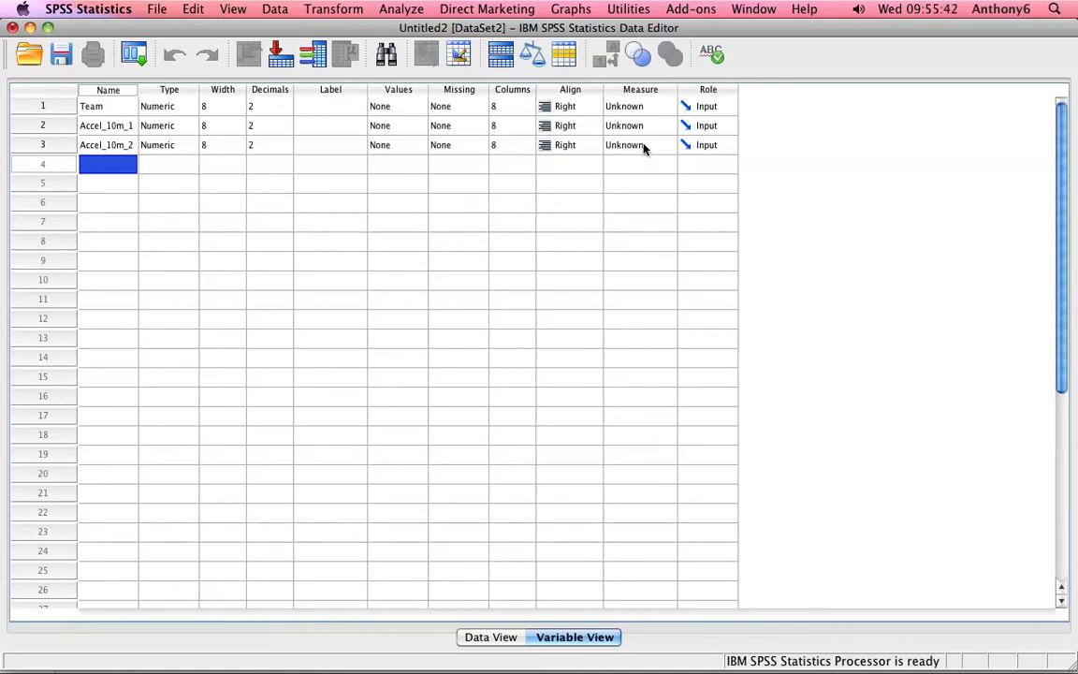
Set the measurement level of Team to Nominal and of both Accel_10m variables to Scale.
{"action": "left_click", "coordinate": [643, 106]}
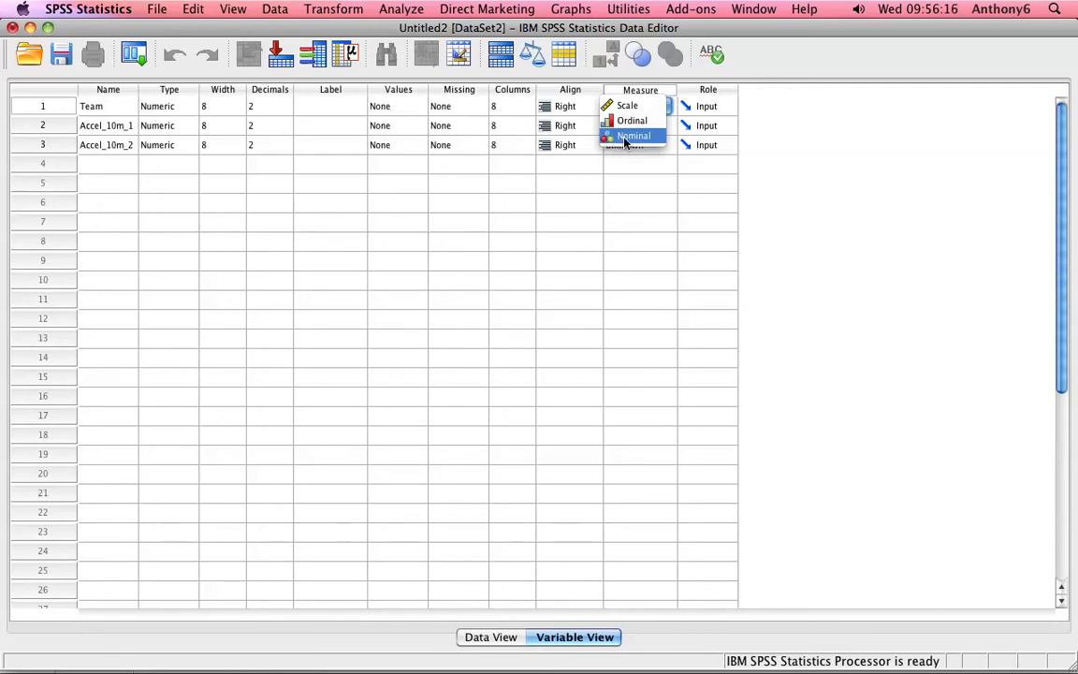
{"action": "left_click", "coordinate": [625, 137]}
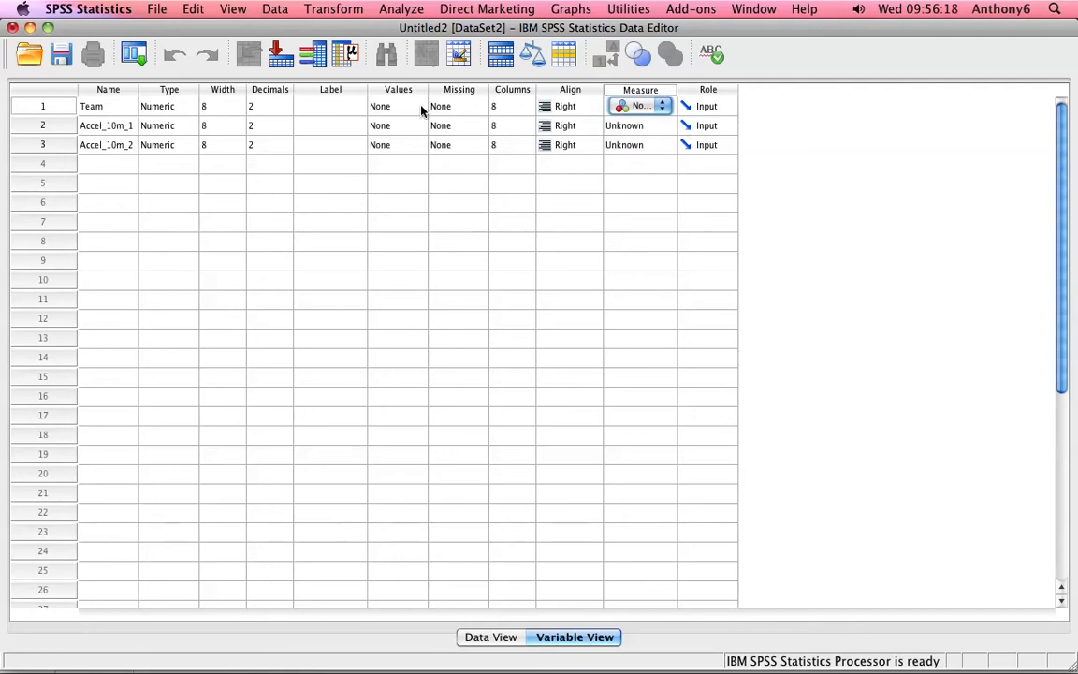
{"action": "left_click", "coordinate": [658, 129]}
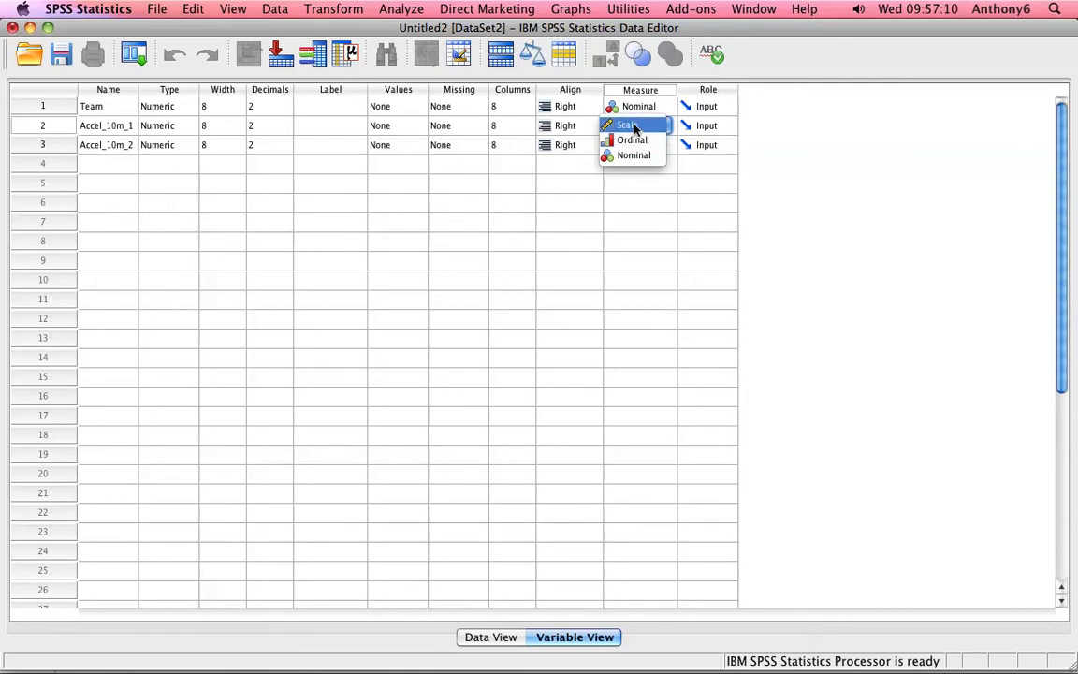
{"action": "left_click", "coordinate": [634, 127]}
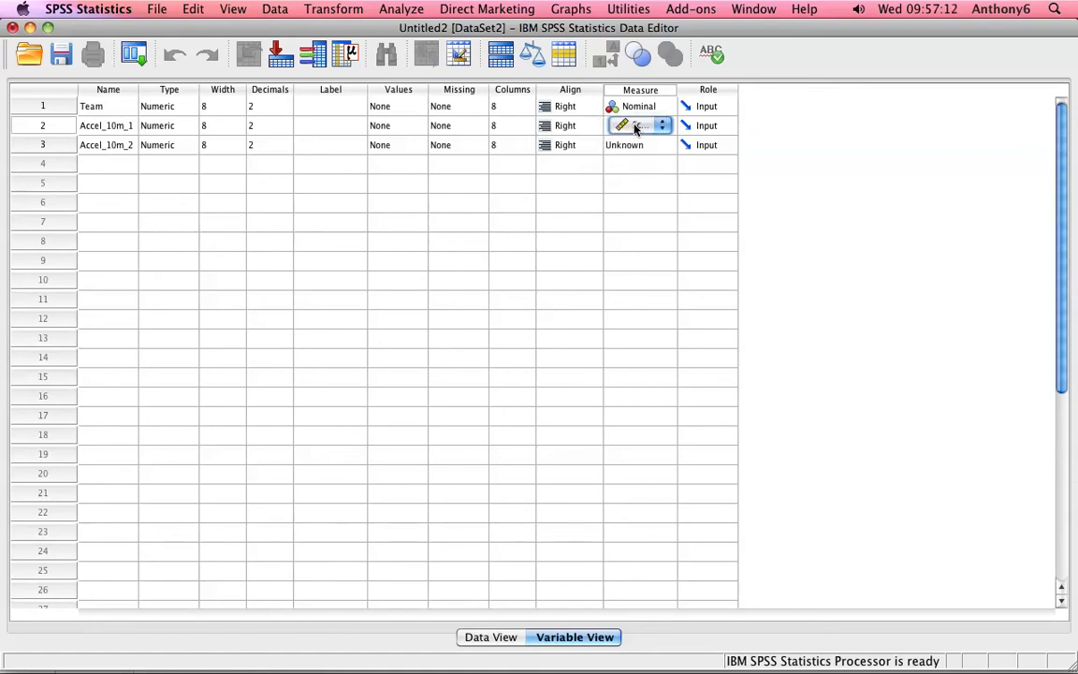
{"action": "left_click", "coordinate": [641, 143]}
{"action": "left_click", "coordinate": [640, 144]}
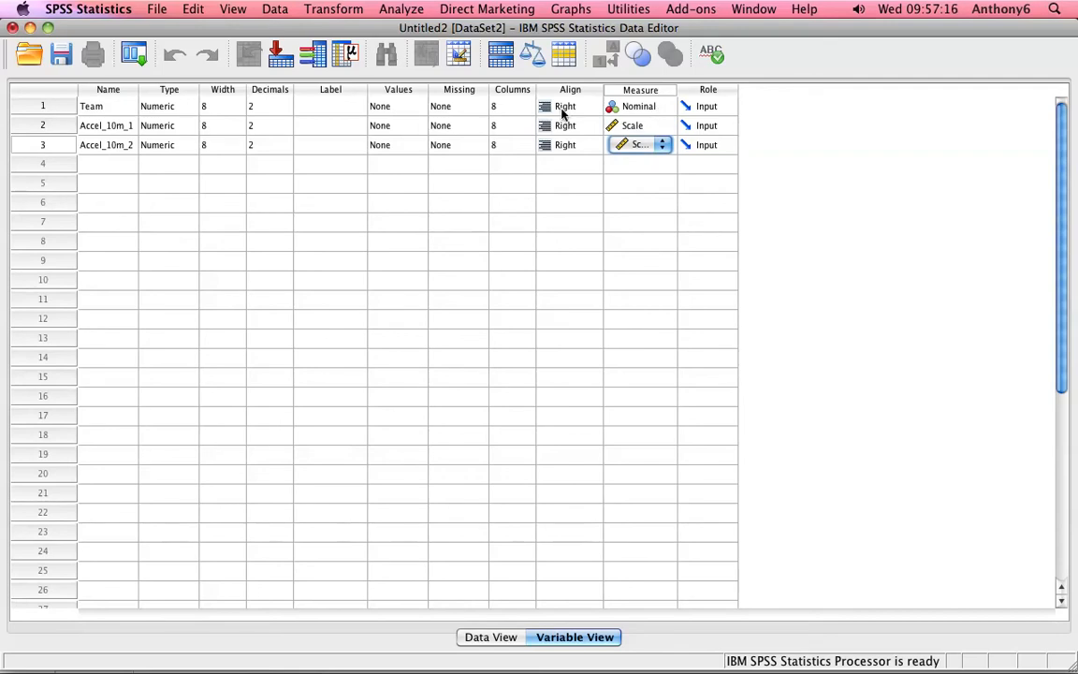
Define 0 as a discrete missing value for the Team variable.
{"action": "left_click", "coordinate": [473, 108]}
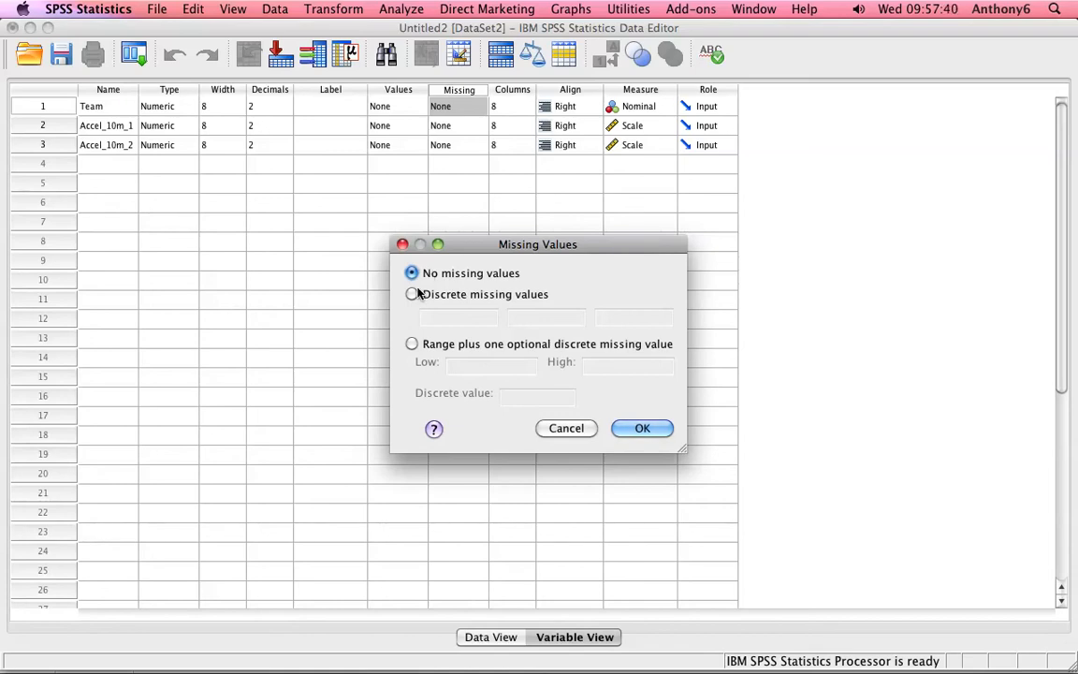
{"action": "left_click", "coordinate": [411, 294]}
{"action": "left_click", "coordinate": [437, 315]}
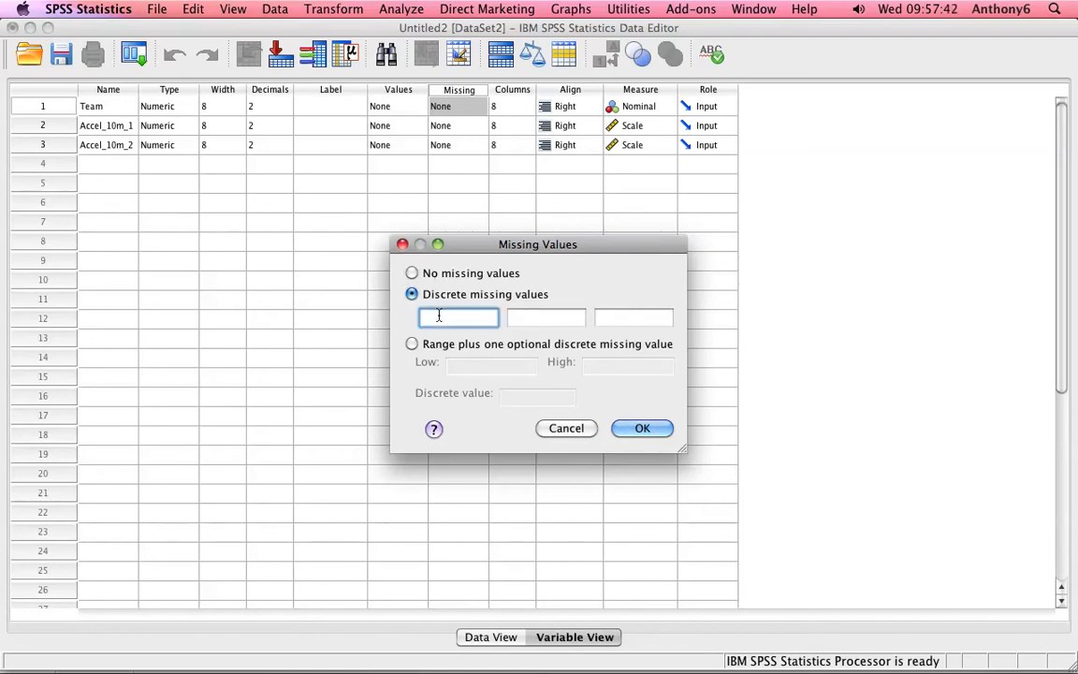
{"action": "type", "text": "0"}
{"action": "left_click", "coordinate": [628, 427]}
Define 0 as a discrete missing value for the Accel_10m_1 variable.
{"action": "double_click", "coordinate": [478, 127]}
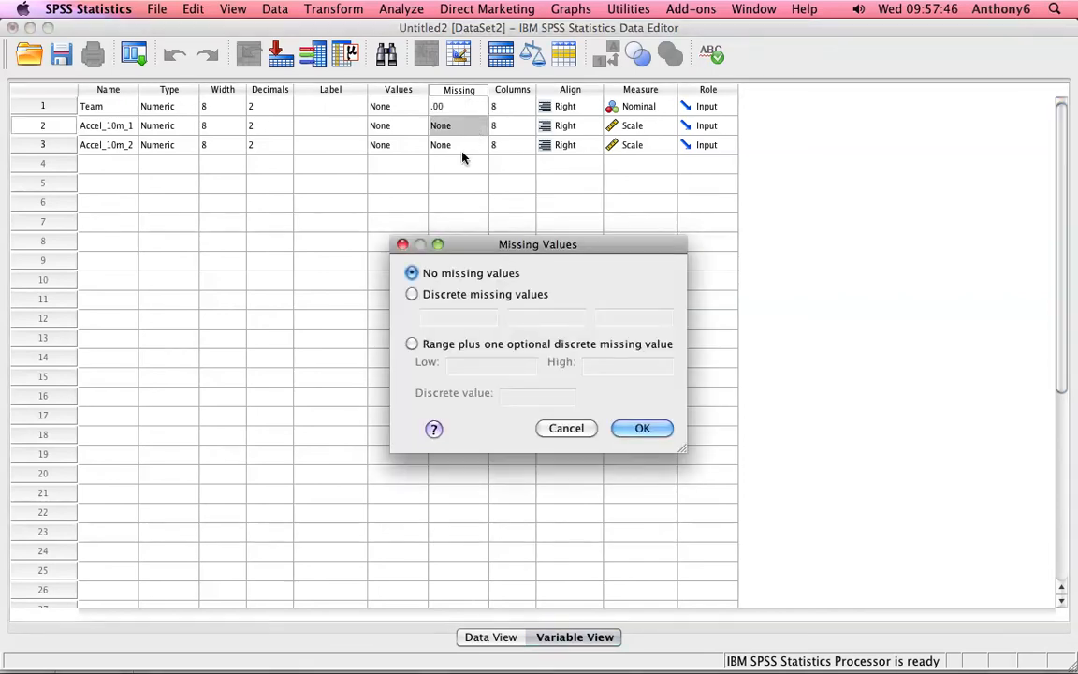
{"action": "left_click", "coordinate": [412, 293]}
{"action": "left_click", "coordinate": [428, 320]}
{"action": "type", "text": "0"}
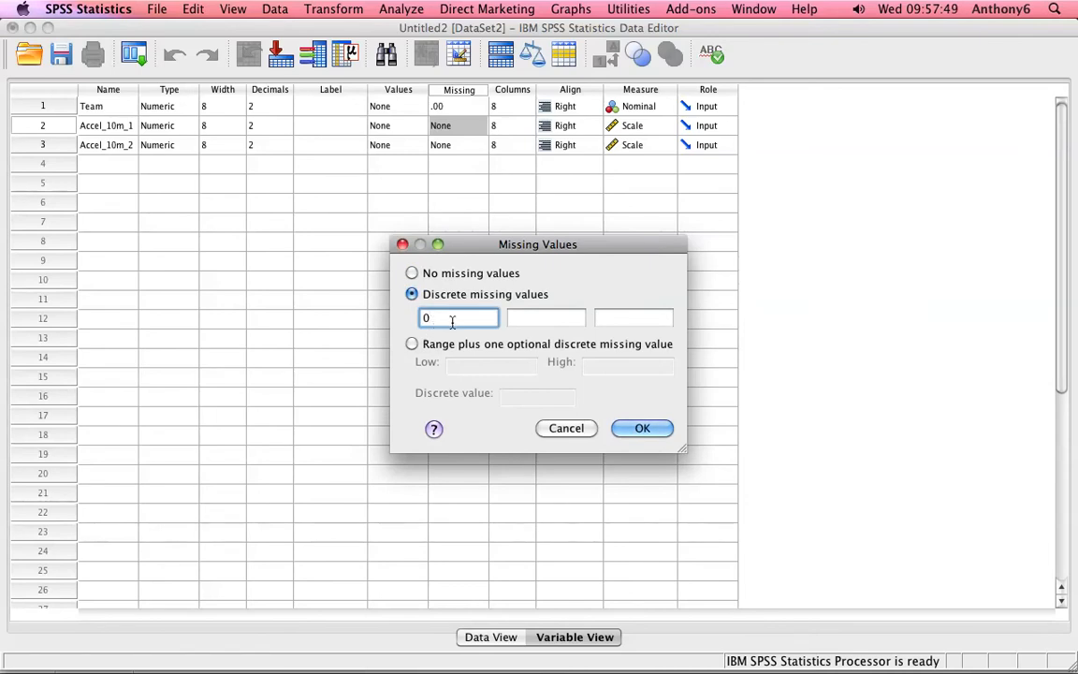
{"action": "left_click", "coordinate": [633, 428]}
Define 0 as a discrete missing value for the Accel_10m_2 variable.
{"action": "double_click", "coordinate": [479, 153]}
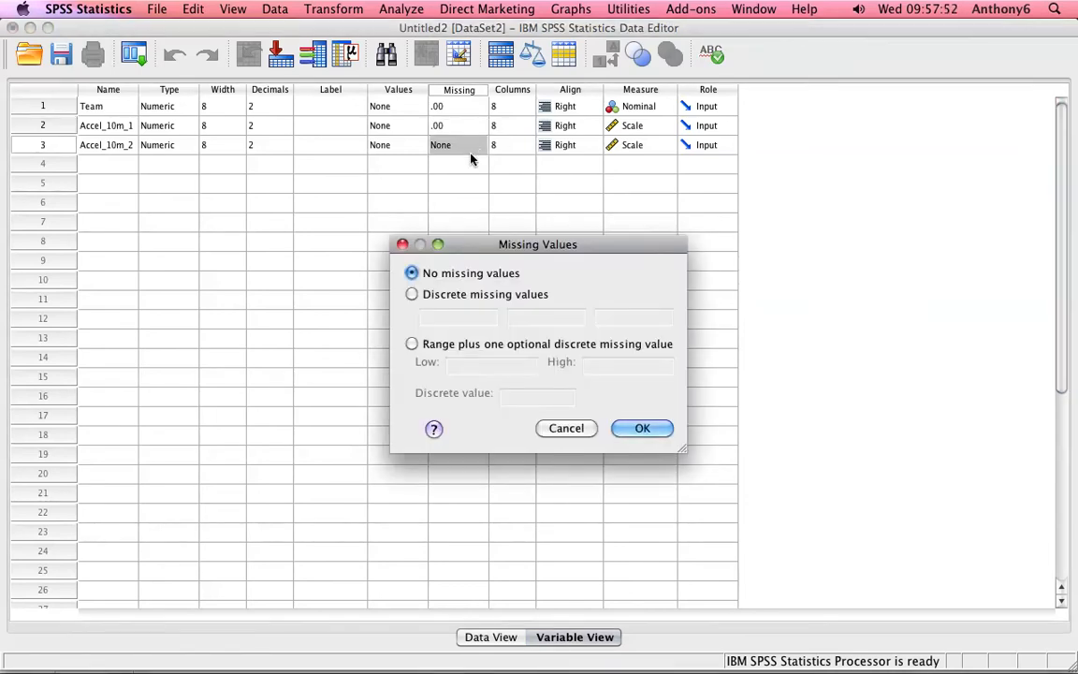
{"action": "left_click", "coordinate": [412, 294]}
{"action": "left_click", "coordinate": [444, 321]}
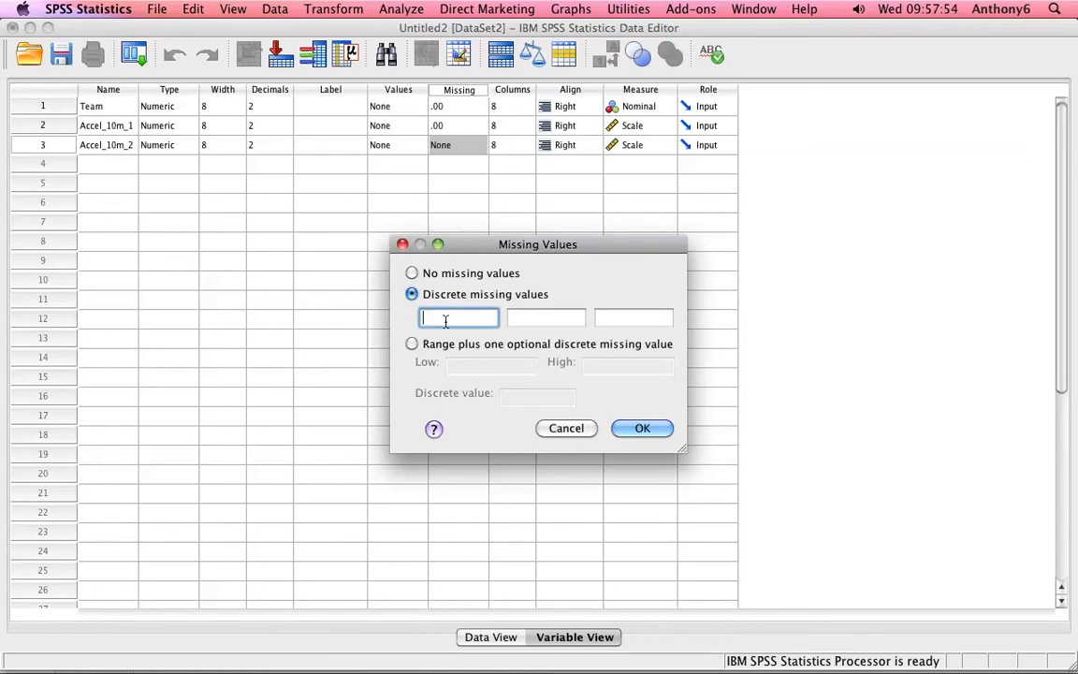
{"action": "type", "text": "0"}
{"action": "left_click", "coordinate": [642, 428]}
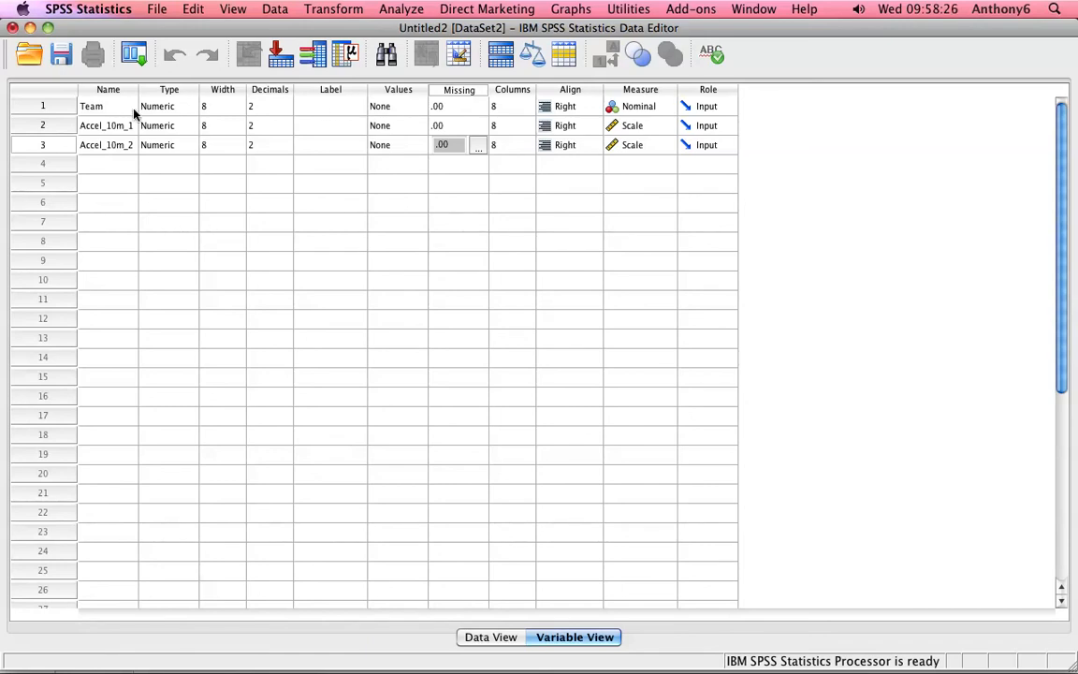
Add value labels to the Team variable: 1 as "blue" and 2 as "green".
{"action": "double_click", "coordinate": [415, 109]}
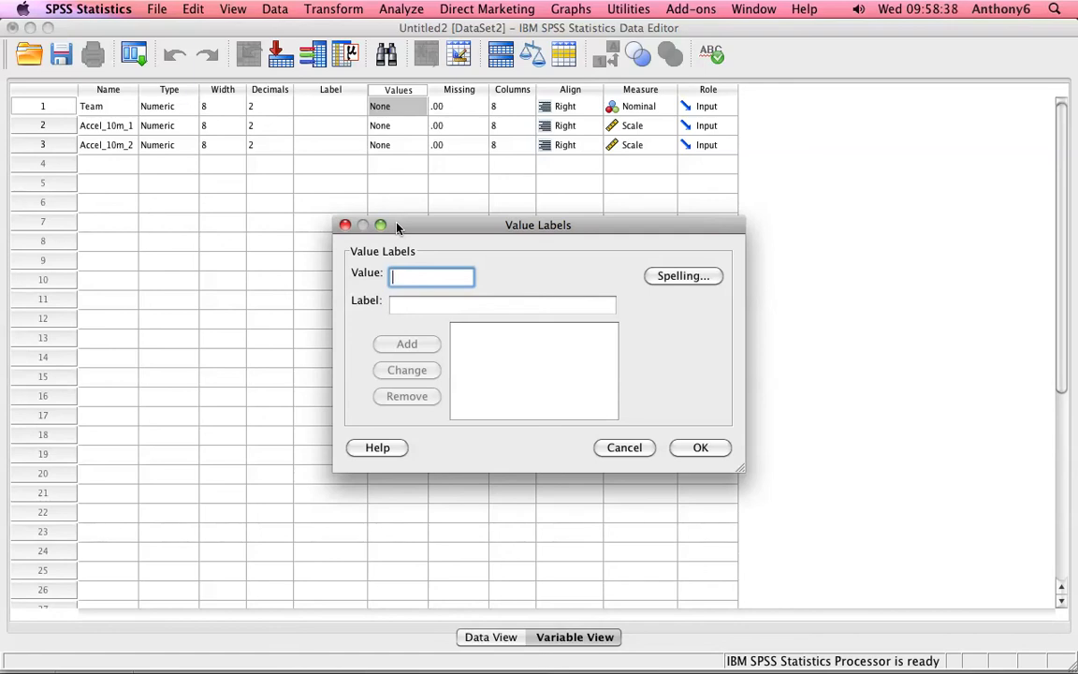
{"action": "type", "text": "1"}
{"action": "left_click", "coordinate": [409, 305]}
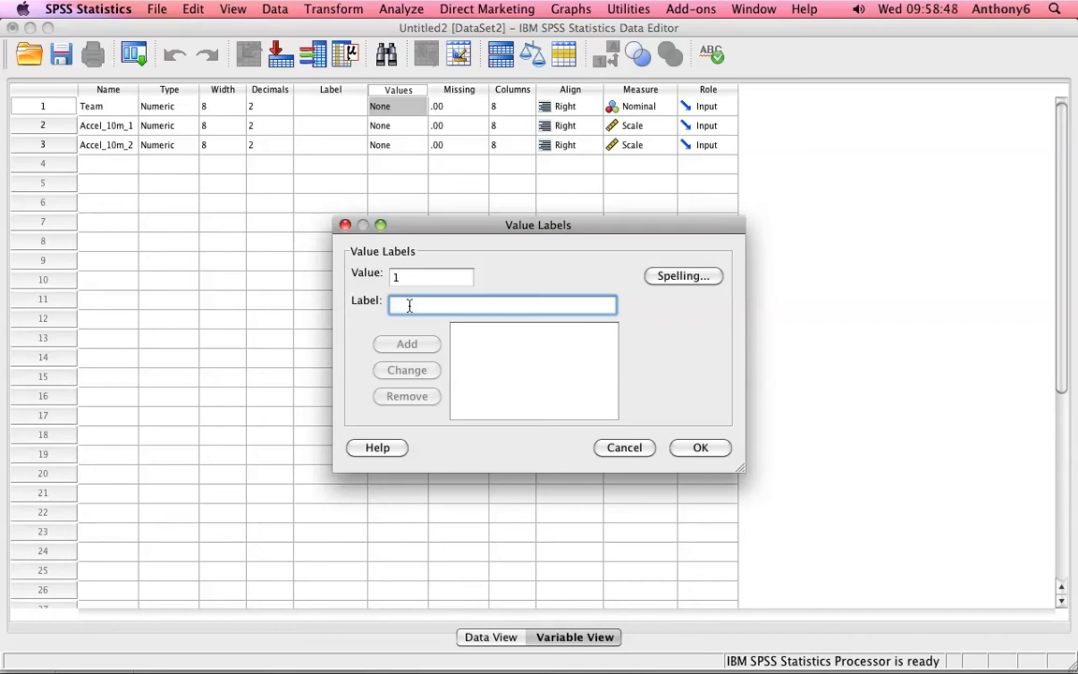
{"action": "type", "text": "blue"}
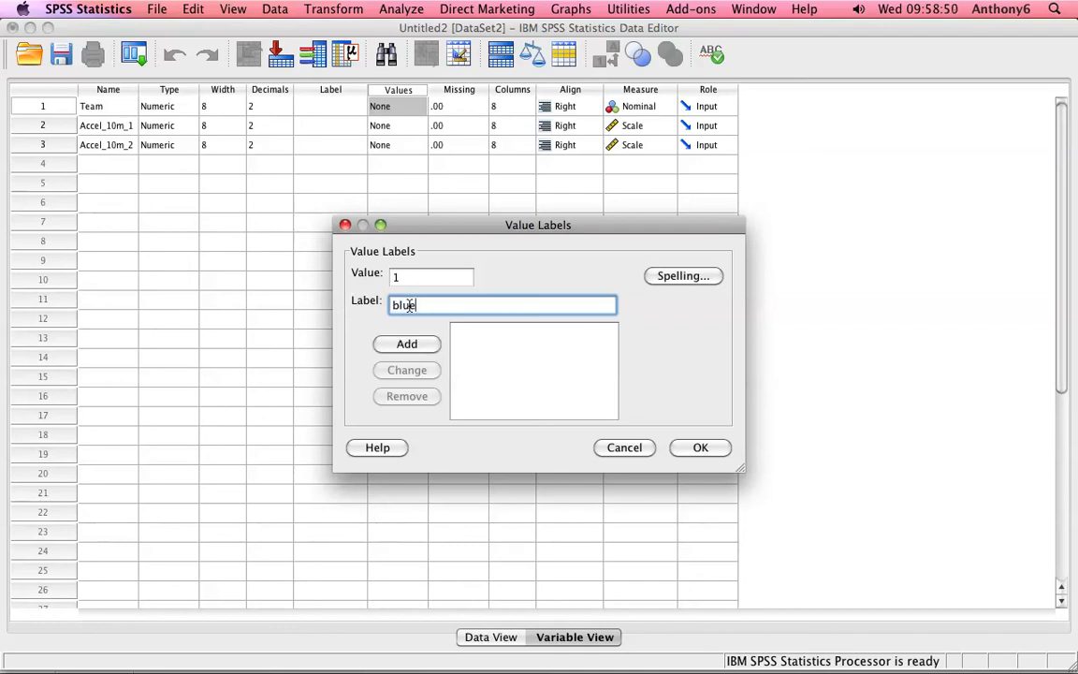
{"action": "left_click", "coordinate": [419, 345]}
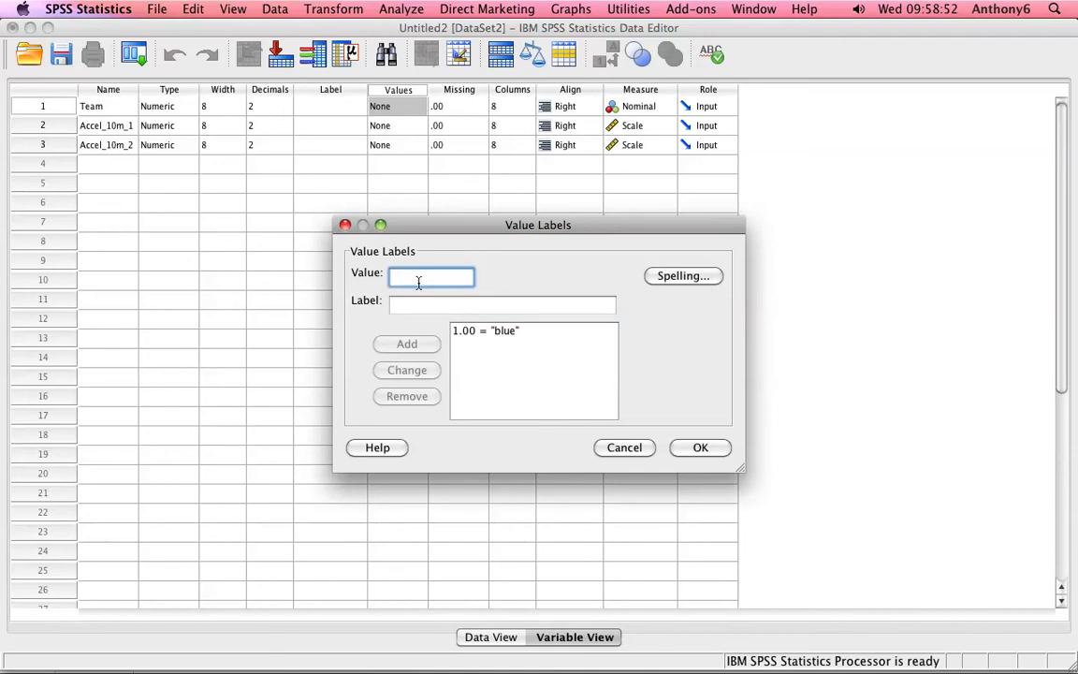
{"action": "type", "text": "2"}
{"action": "left_click", "coordinate": [411, 304]}
{"action": "type", "text": "green"}
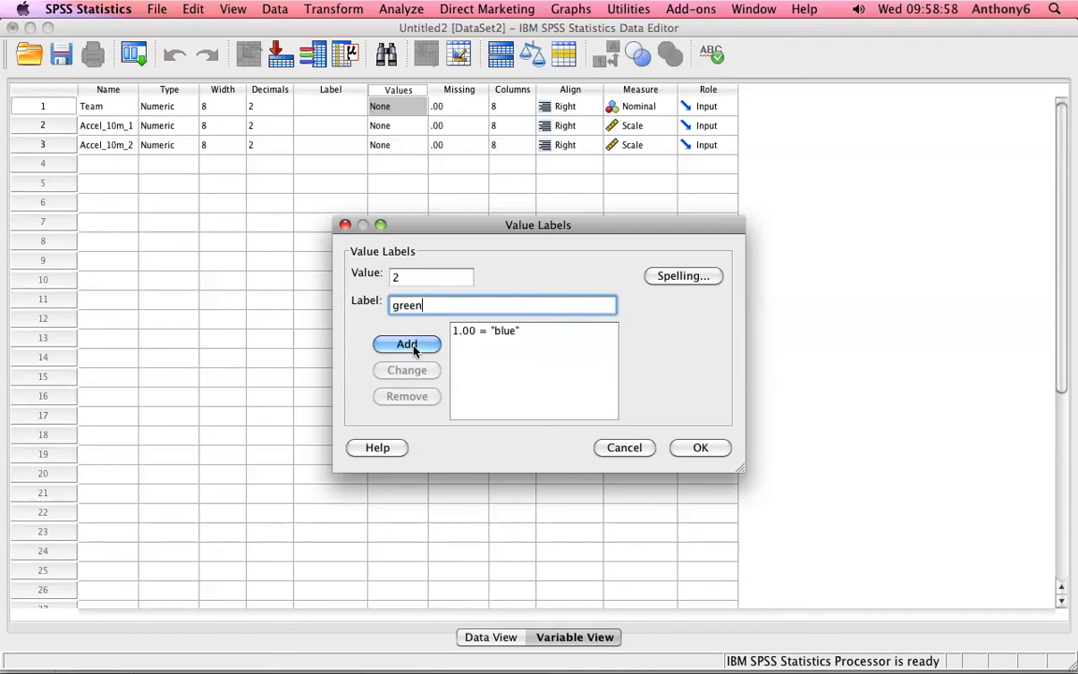
{"action": "left_click", "coordinate": [414, 347]}
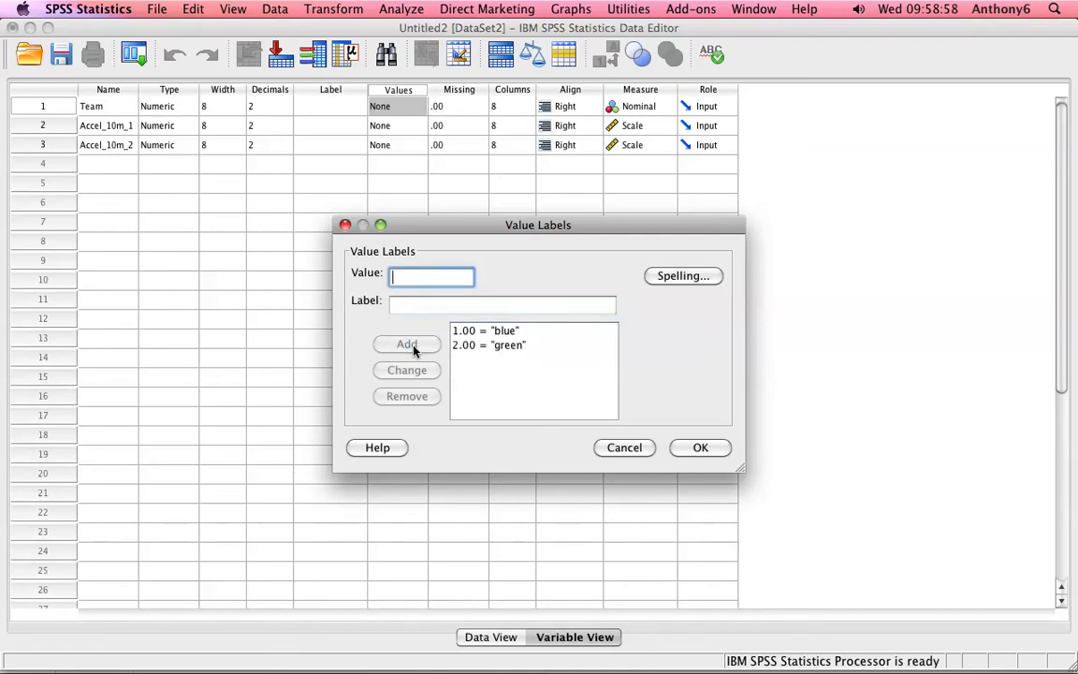
{"action": "left_click", "coordinate": [700, 449]}
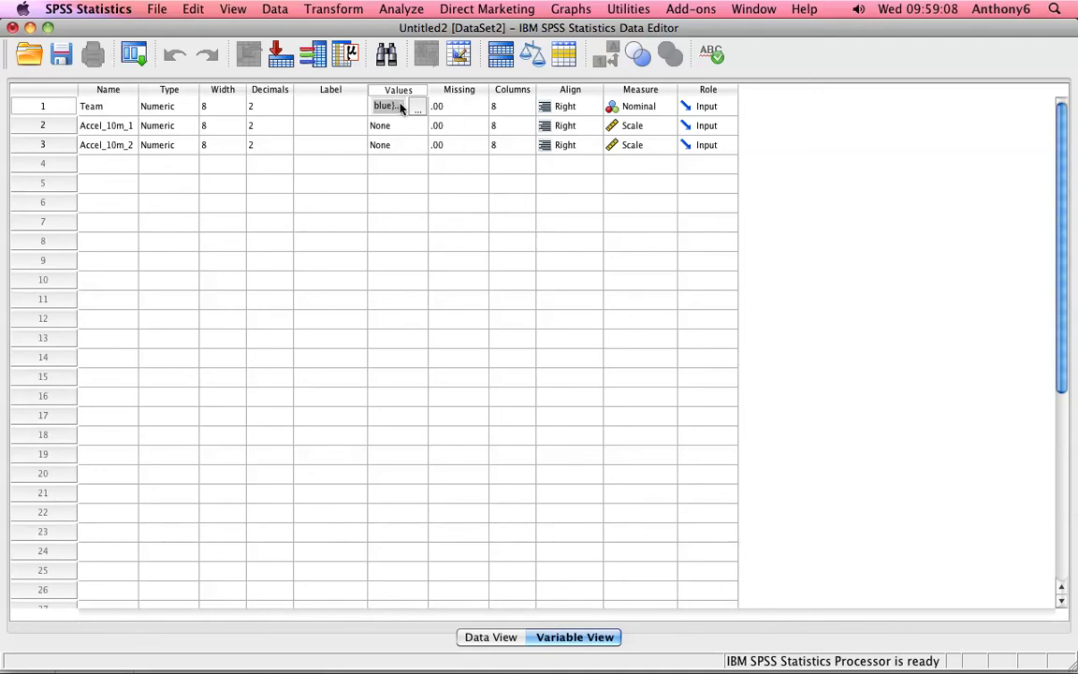
Switch to data set 2 Msc.xlsx in Excel and copy the No. ref, 10m_1 and 10m_2 values in C2:E26.
{"action": "left_click", "coordinate": [483, 638]}
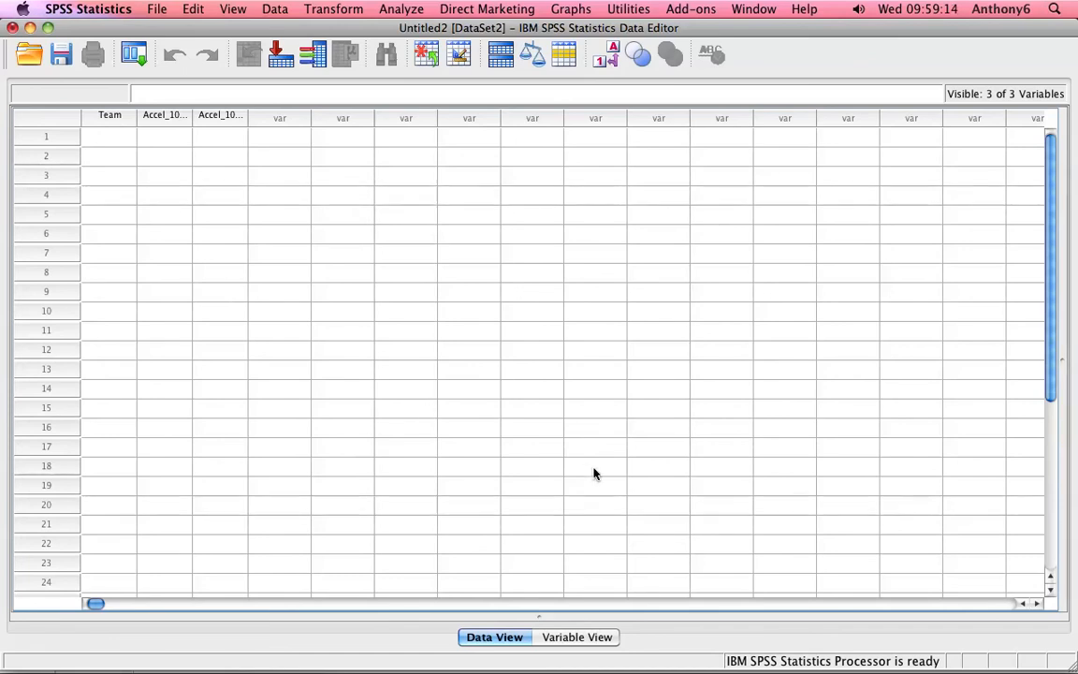
{"action": "mouse_move", "coordinate": [1075, 672]}
{"action": "left_click", "coordinate": [162, 189]}
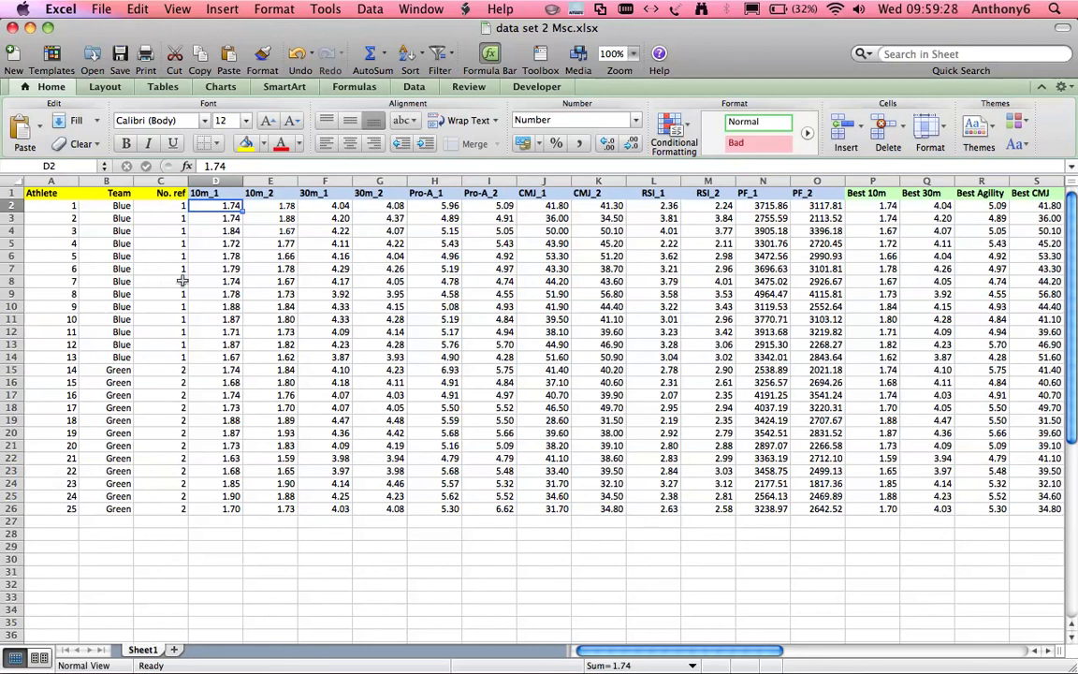
{"action": "left_click_drag", "start_coordinate": [172, 209], "coordinate": [249, 507]}
{"action": "key", "text": "super+c"}
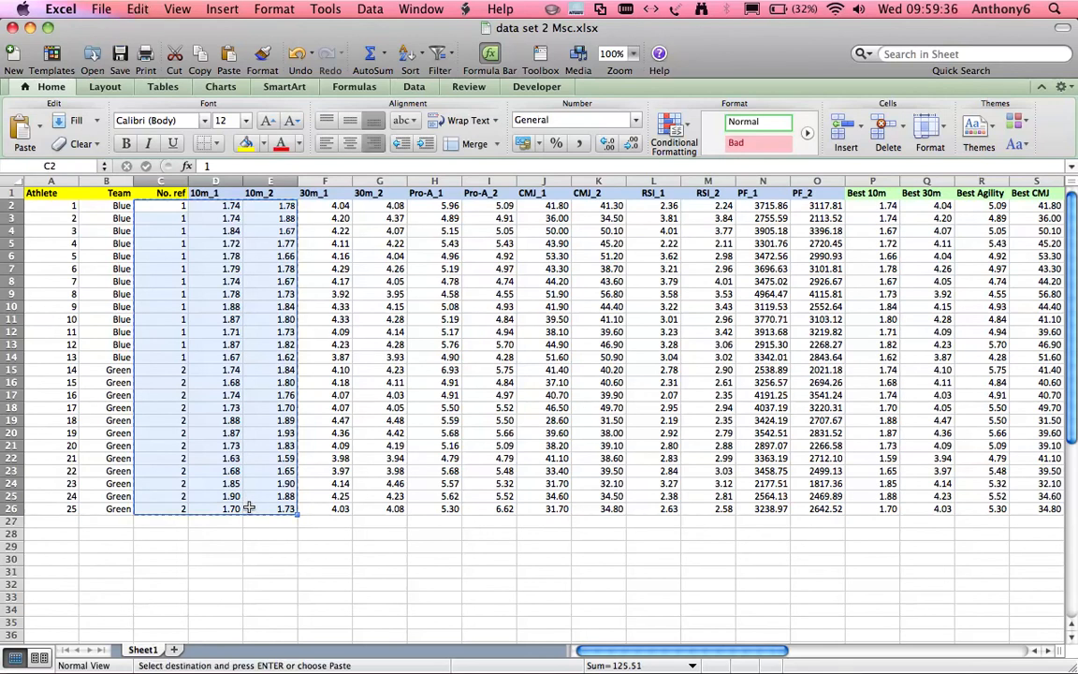
Back in the Untitled2 dataset in SPSS, paste the copied data from the first Team cell and display value labels instead of codes.
{"action": "key", "text": "F3"}
{"action": "left_click", "coordinate": [411, 145]}
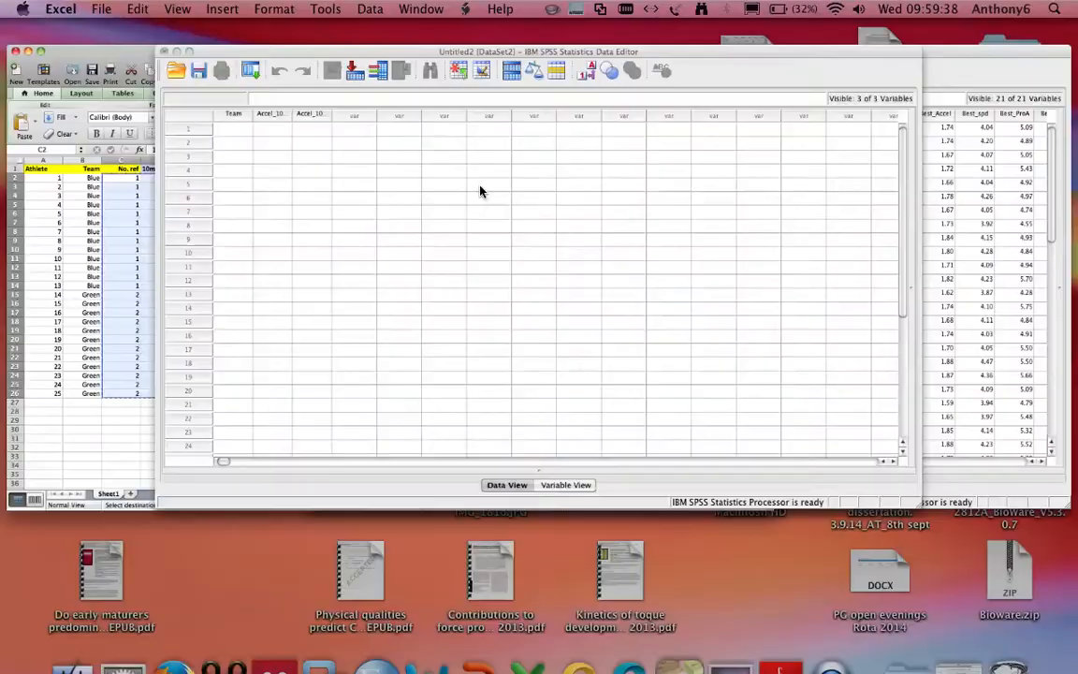
{"action": "left_click", "coordinate": [115, 143]}
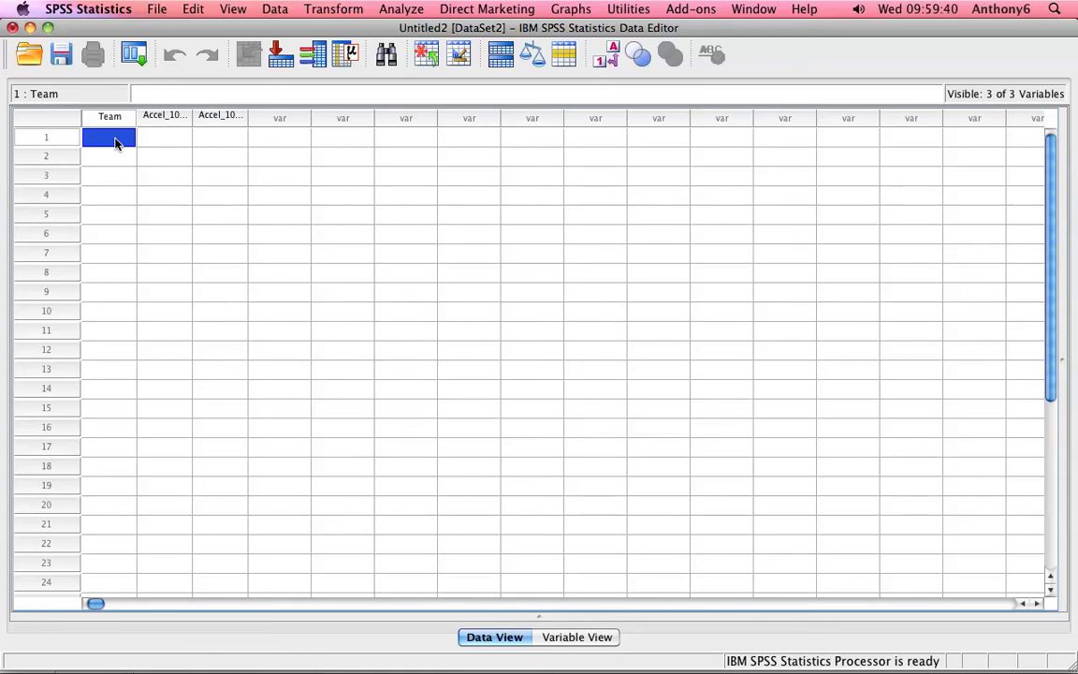
{"action": "key", "text": "super+v"}
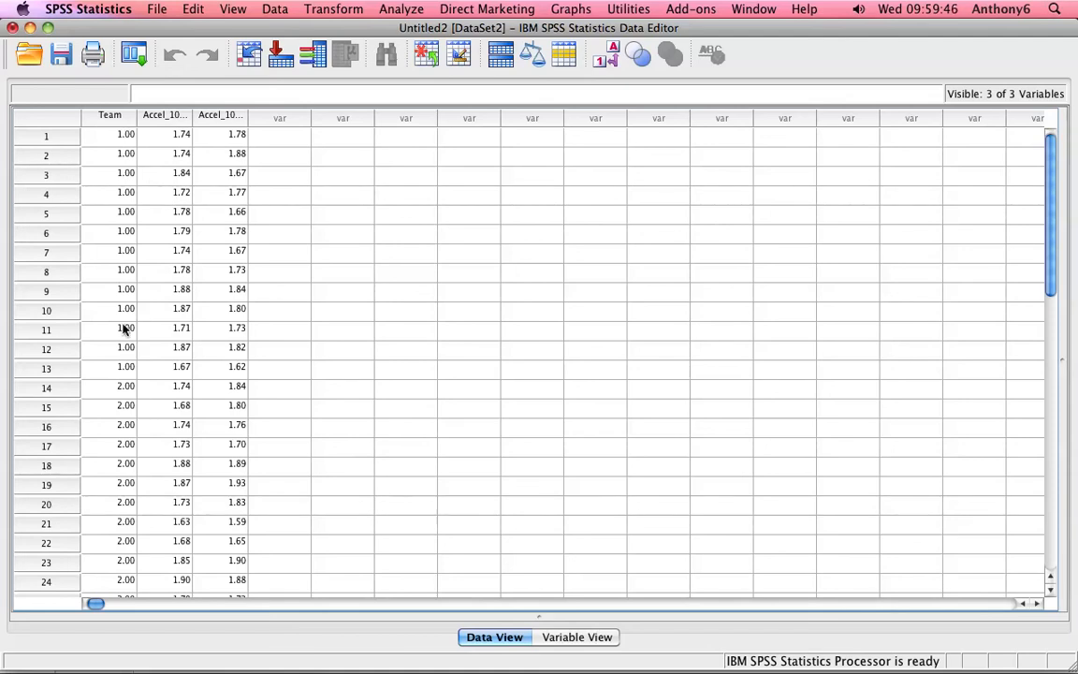
{"action": "left_click", "coordinate": [607, 58]}
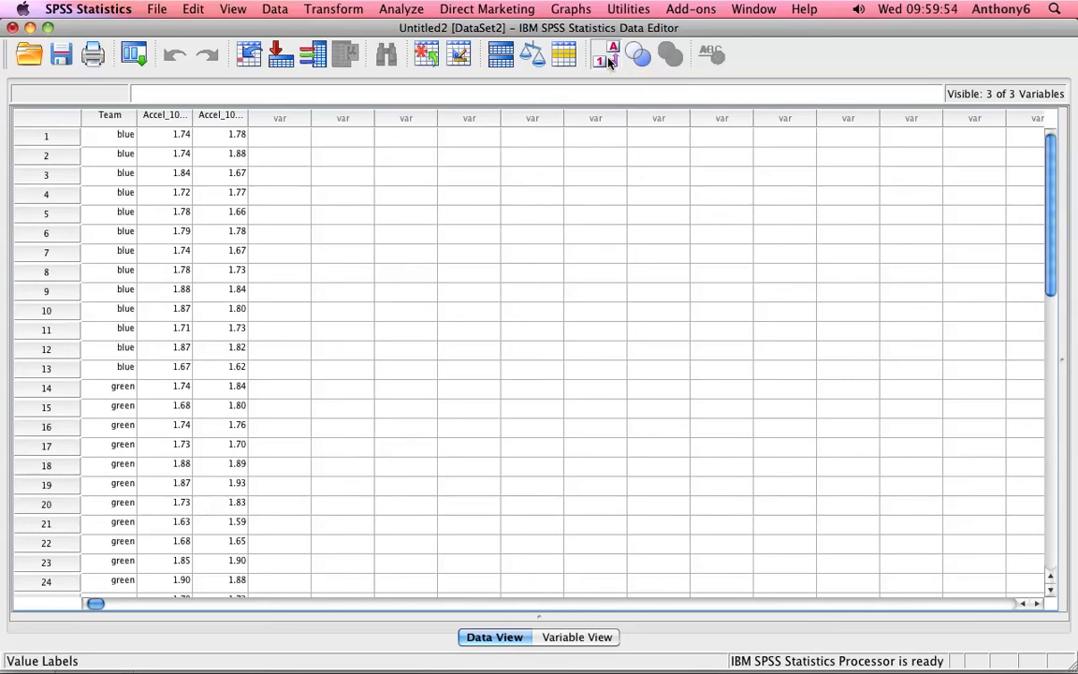